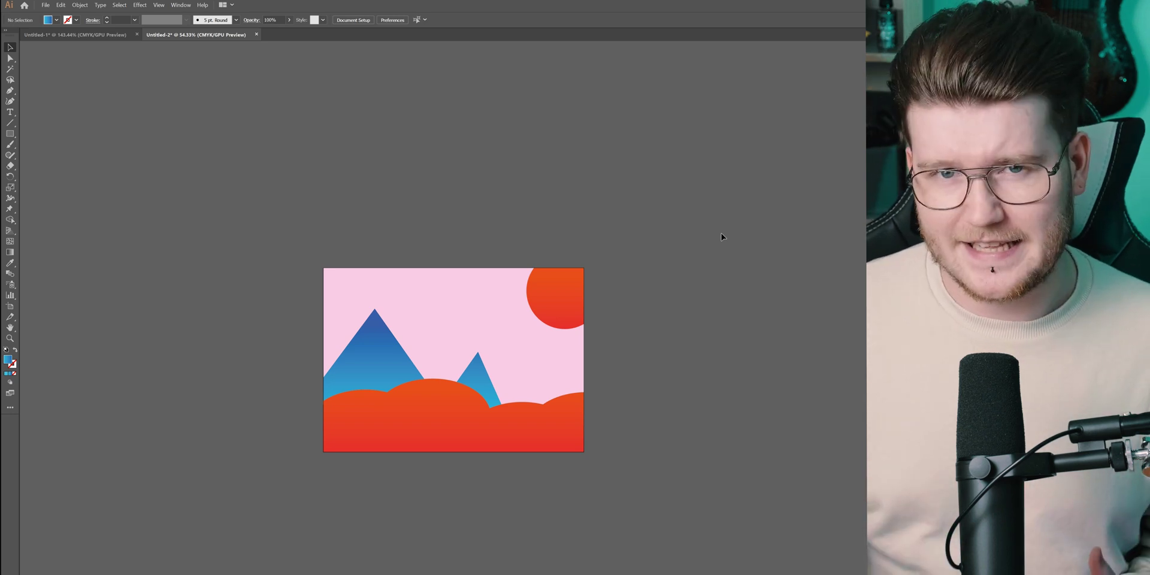
Duplicate the landscape artboard to the right with its artwork, then select all artwork on the copy
key("shift+o")
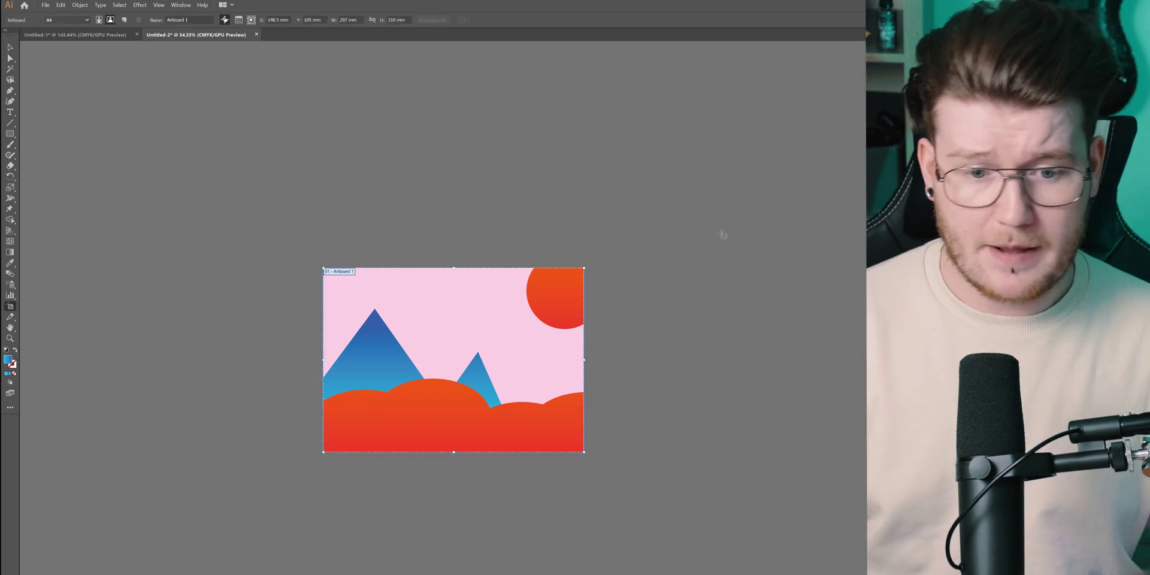
left_click_drag(353, 343, 620, 357)
scroll(547, 182, "right", 3)
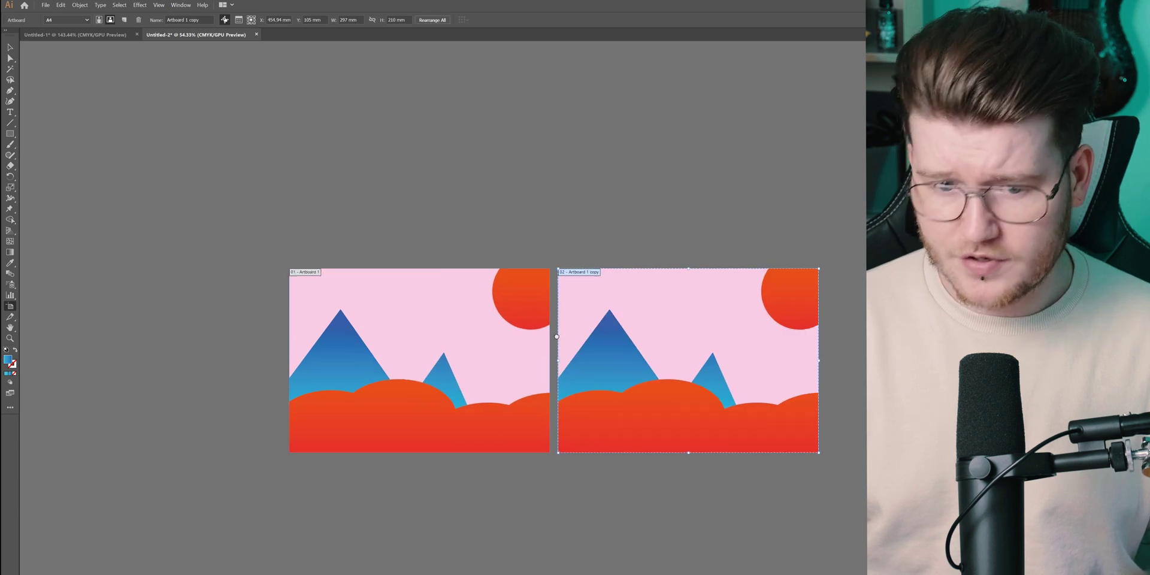
key("v")
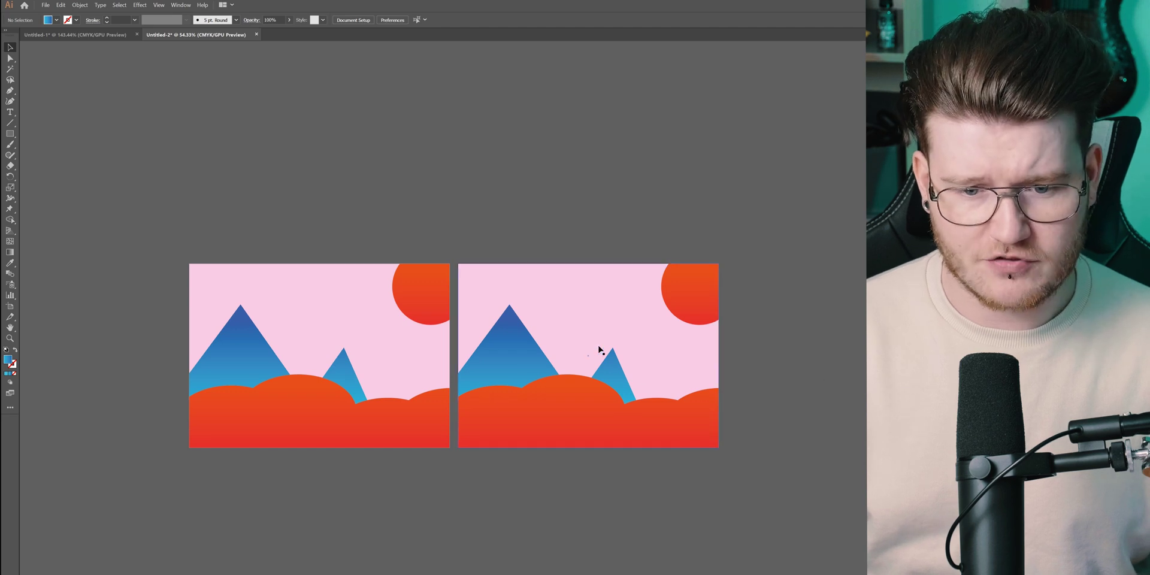
left_click_drag(599, 350, 646, 355)
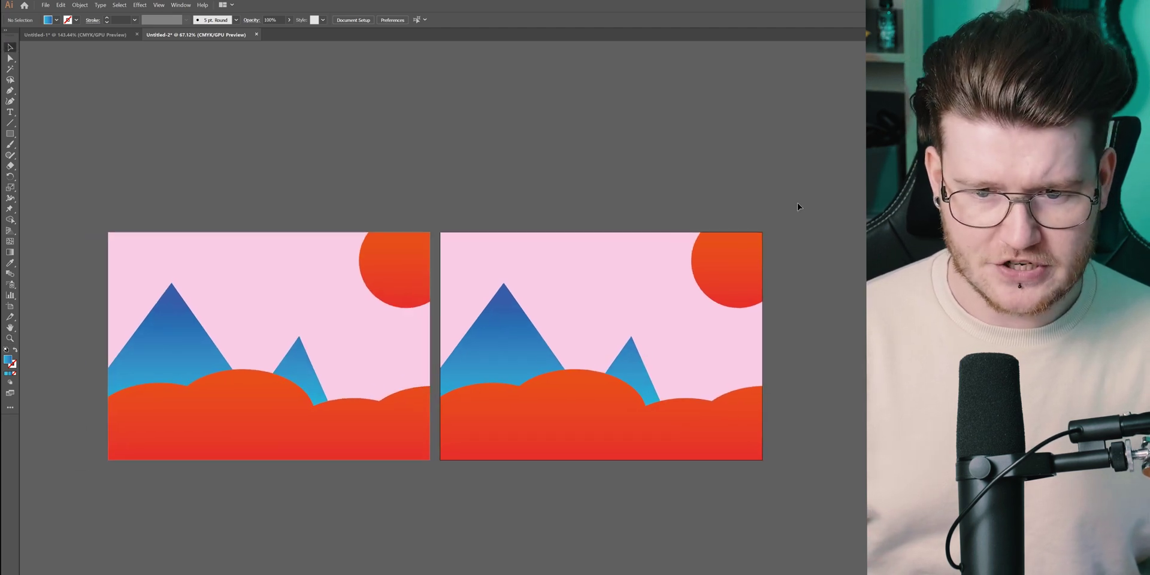
key("ctrl+alt+a")
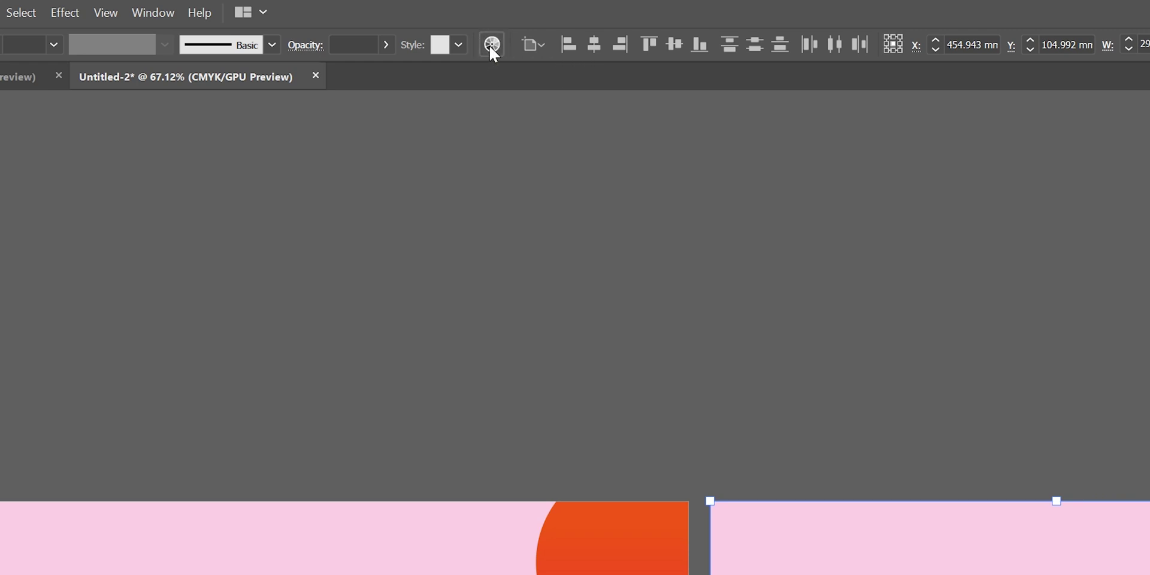
Shift the copy's hue in Recolor Artwork for a lavender sky, green mountains and magenta-purple hills
left_click(492, 46)
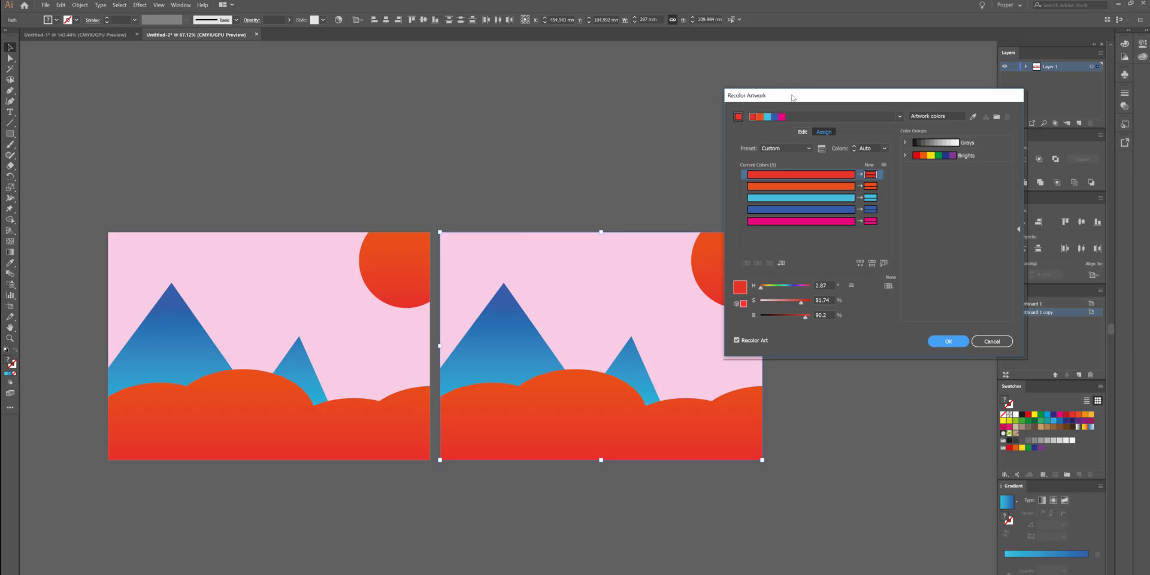
left_click_drag(792, 97, 761, 136)
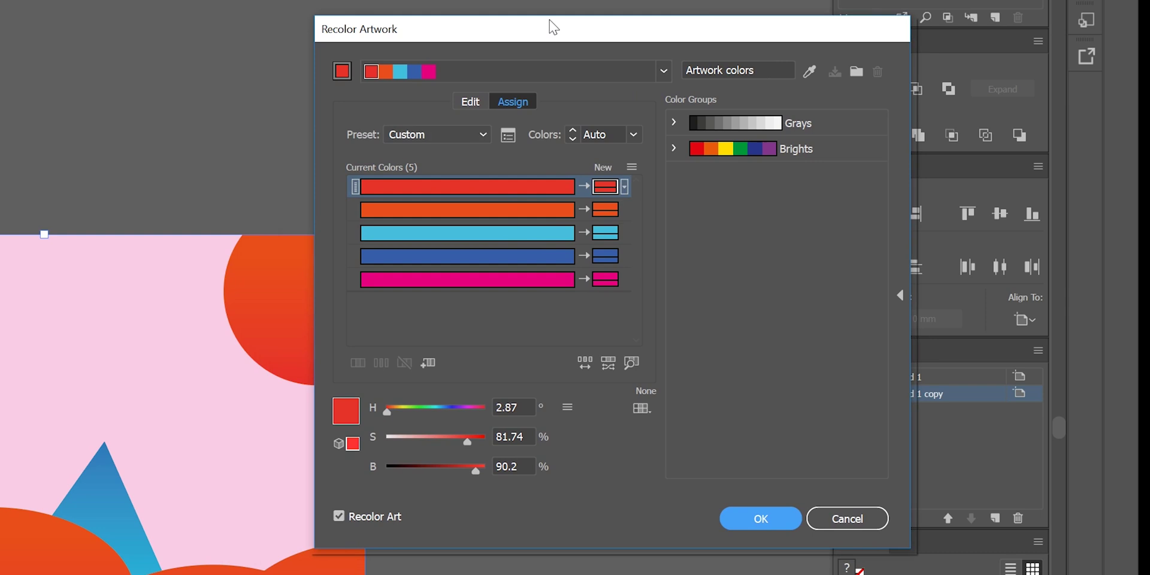
left_click(470, 102)
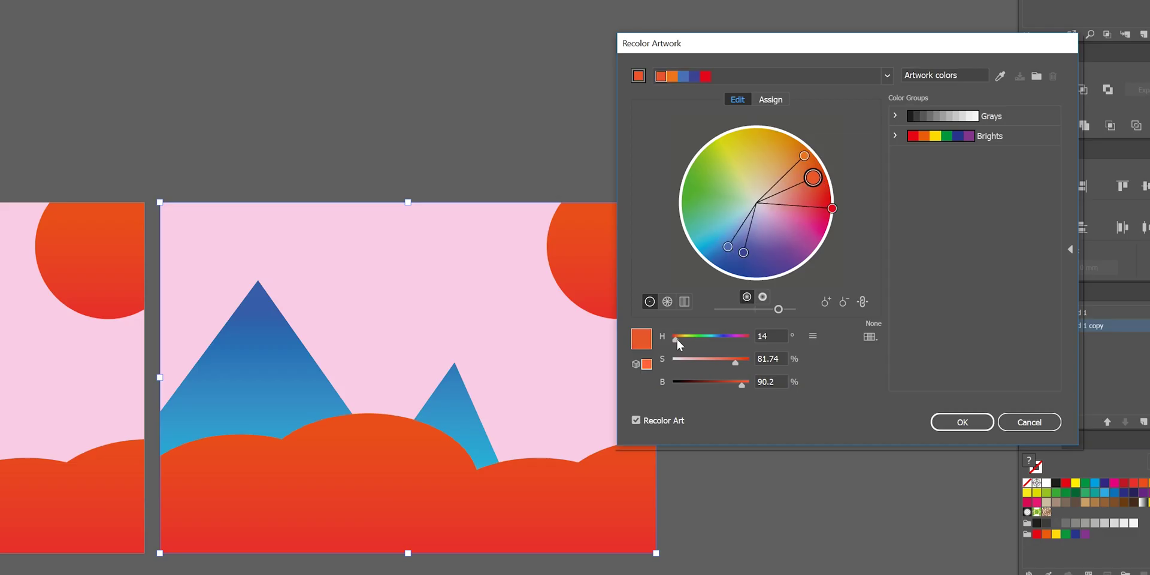
left_click_drag(389, 413, 411, 413)
left_click_drag(691, 341, 737, 339)
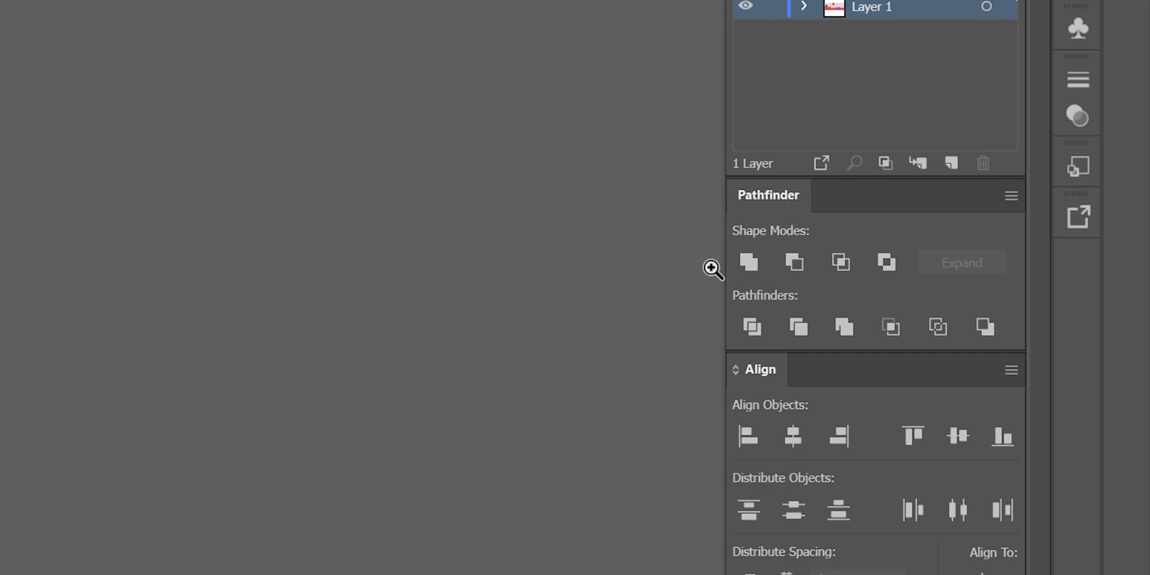
Draw a circle with the Ellipse tool (L) in the upper middle of the copied artboard's sky
key("l")
left_click_drag(468, 163, 596, 291)
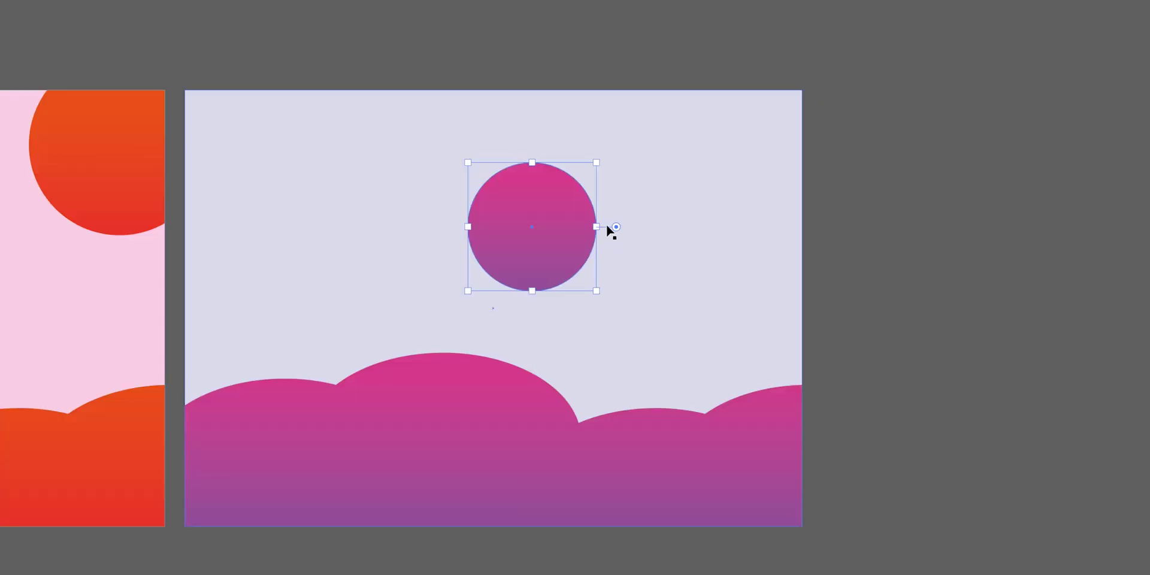
left_click(557, 198)
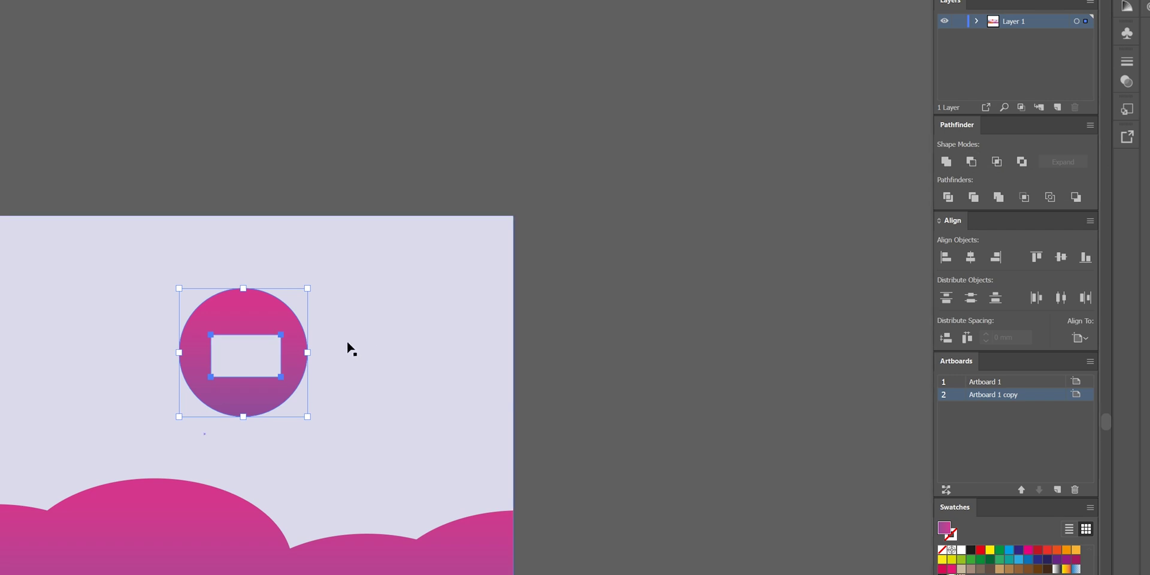
scroll(264, 367, "up", 5)
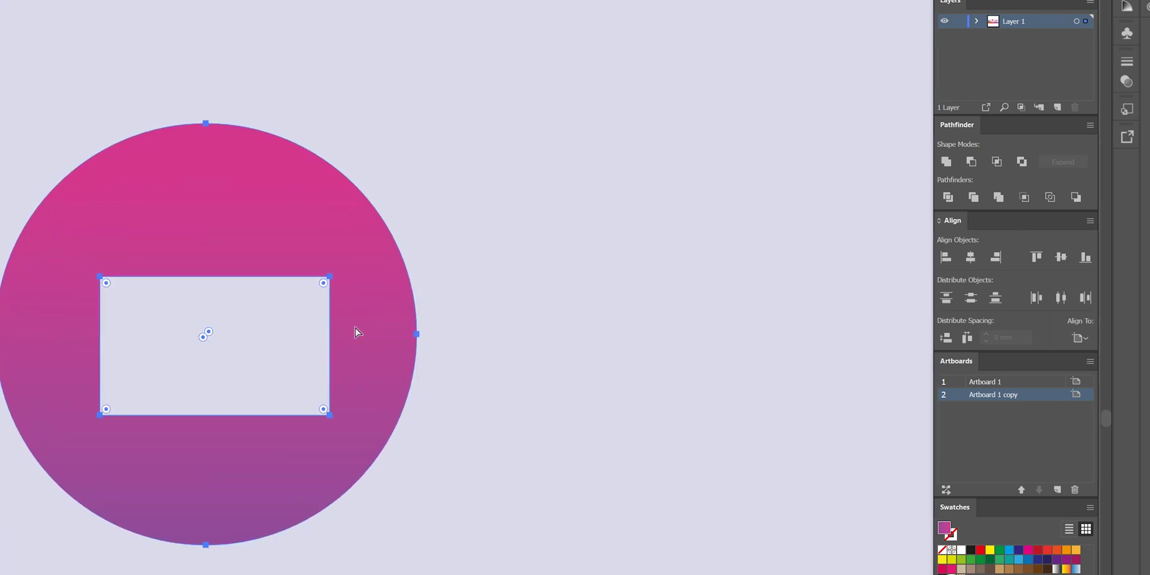
key("ctrl+z")
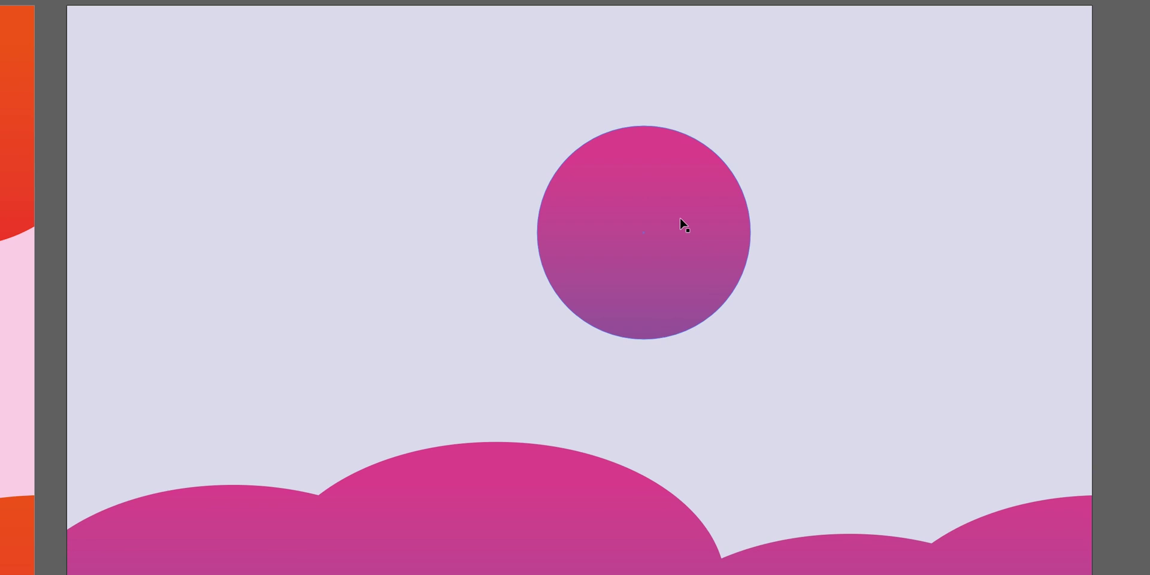
Make an overlapping copy of the circle slightly to the right and select both circles
left_click_drag(664, 207, 664, 208)
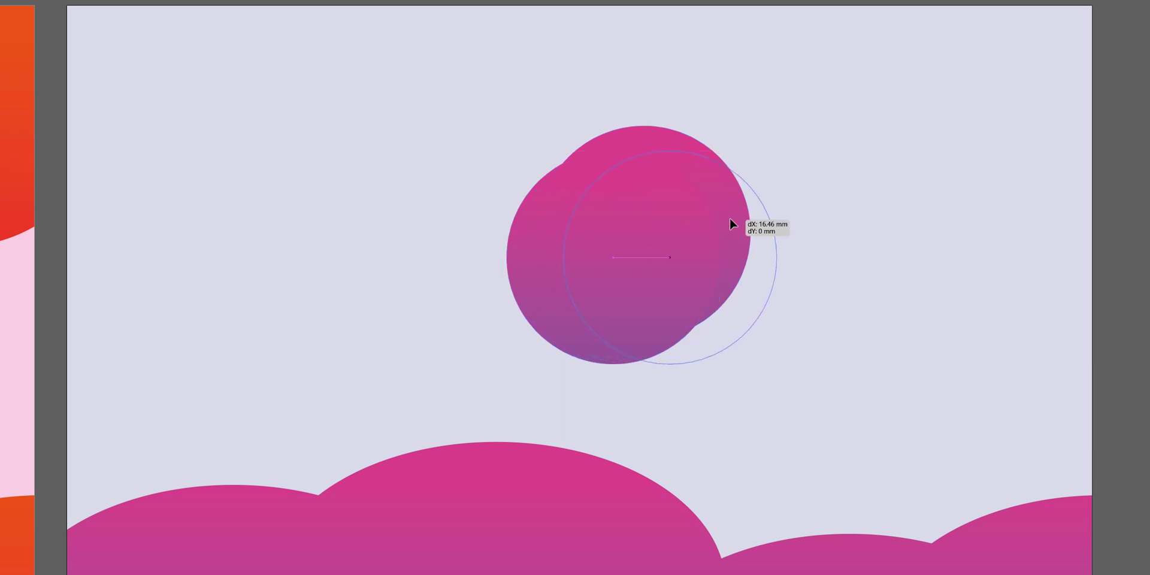
left_click_drag(730, 220, 741, 219)
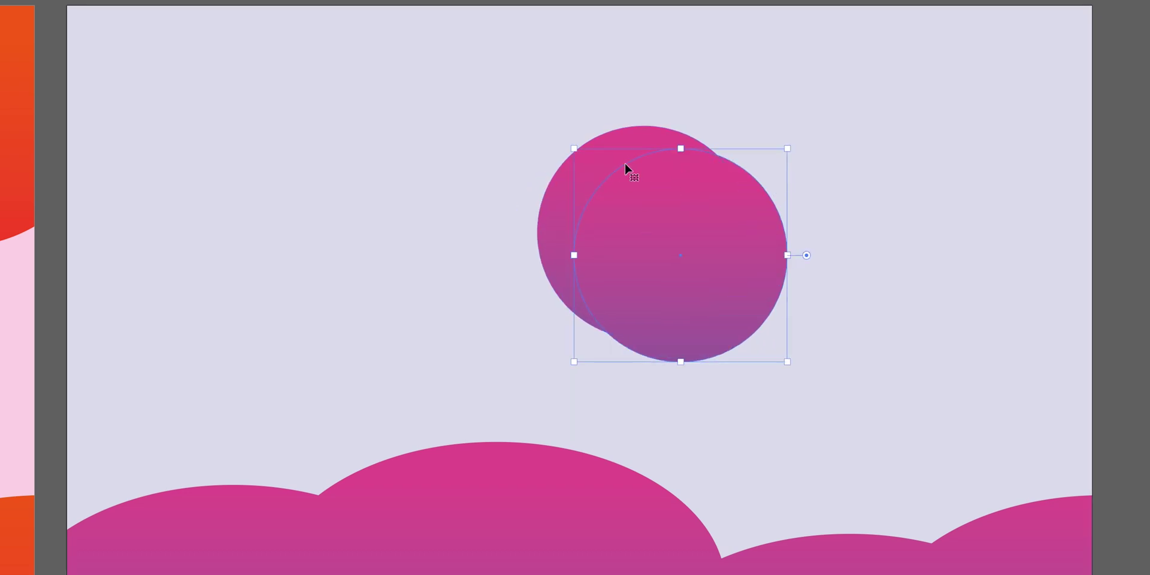
left_click(581, 160, "shift")
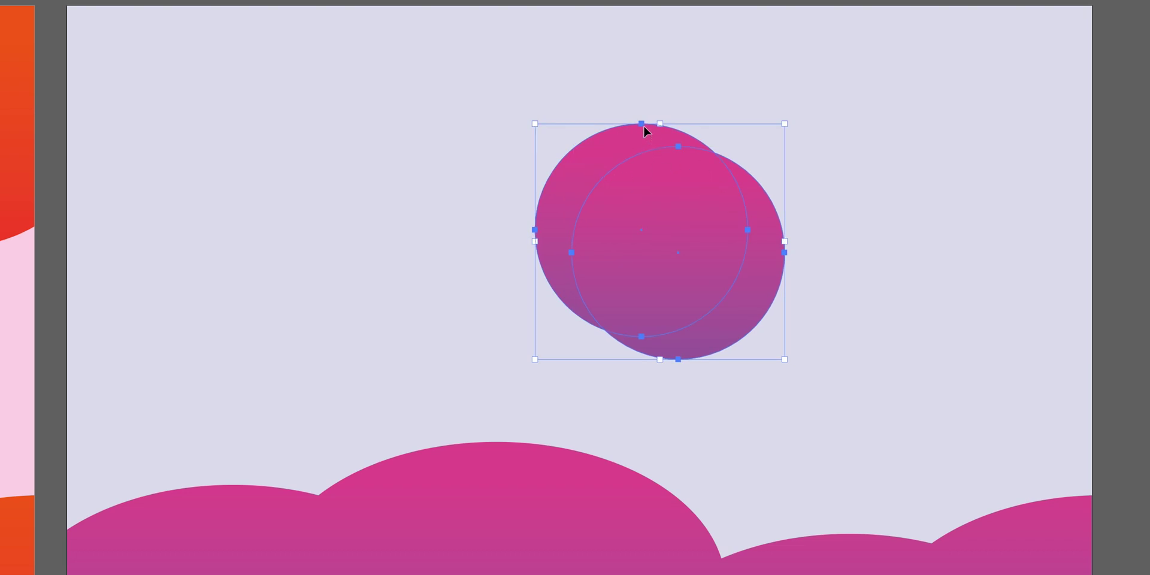
Use Shape Builder to split the overlap and delete the unwanted region, leaving a crescent
key("shift+m")
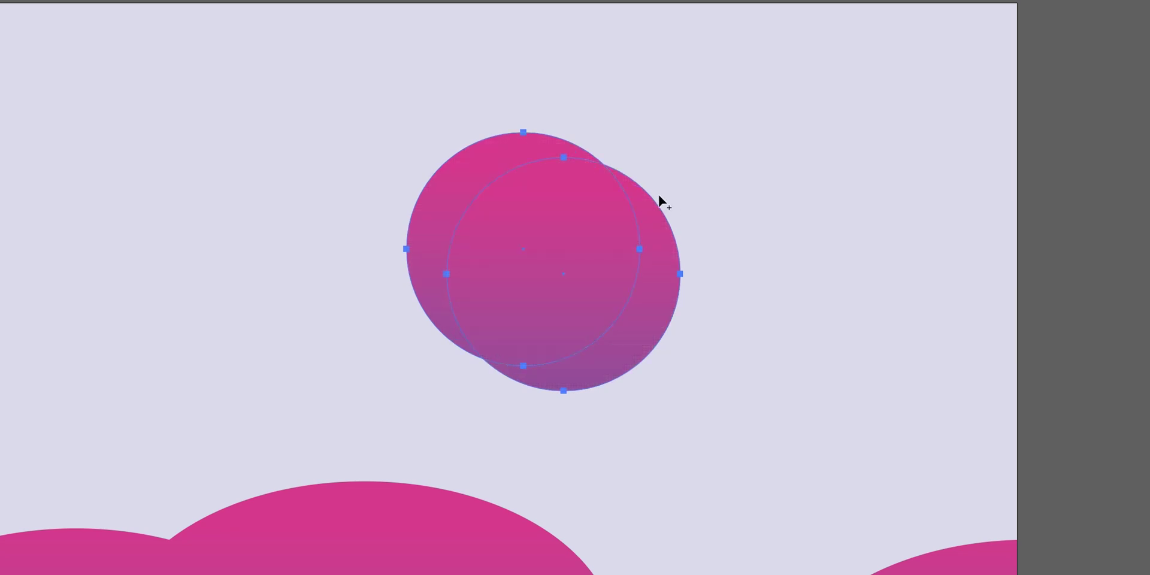
left_click(624, 218)
left_click(524, 150, "alt")
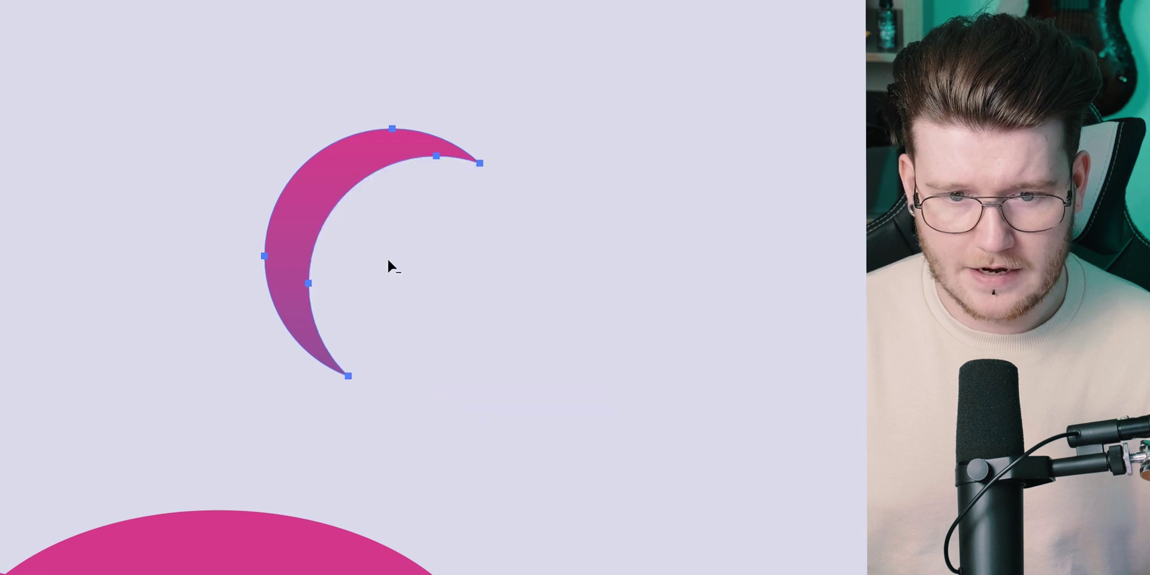
Resize the crescent moon and move it near the artboard's top-left corner
key("v")
left_click(628, 354)
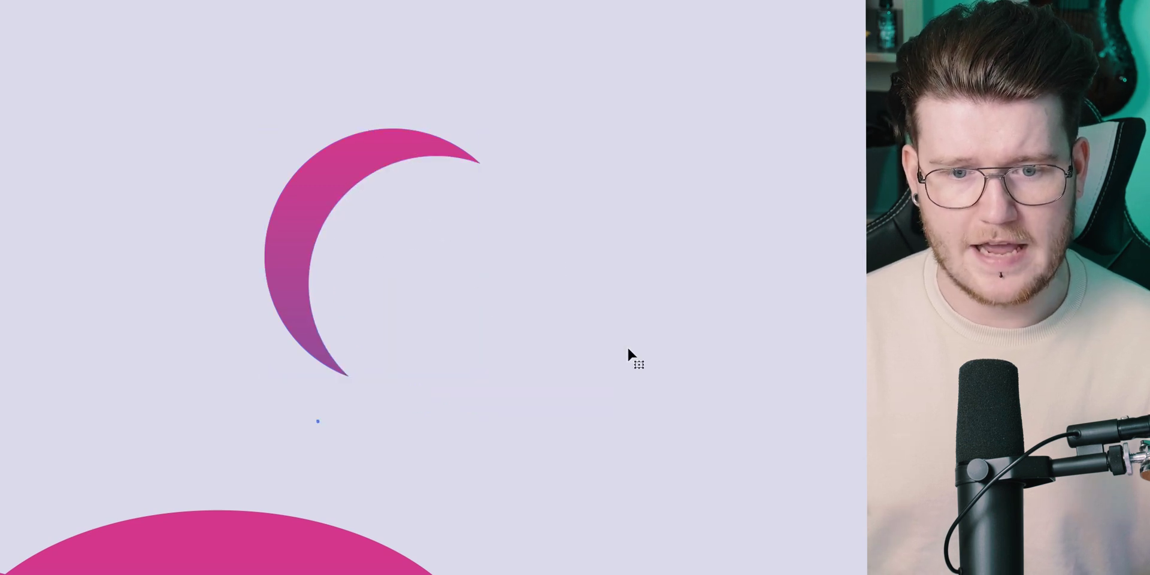
left_click(377, 178)
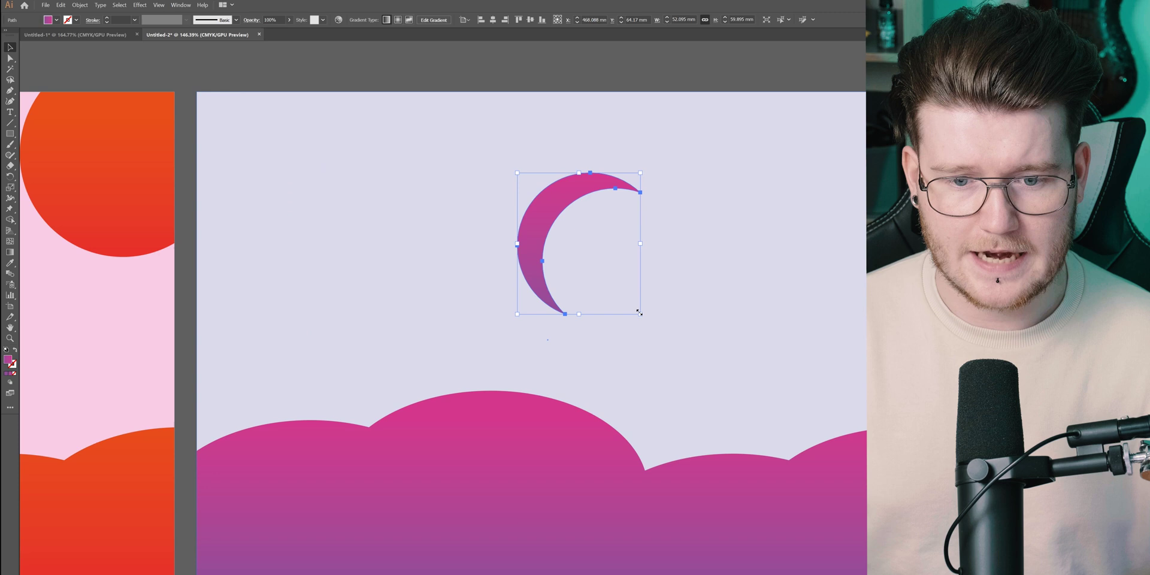
left_click_drag(639, 312, 570, 234)
left_click_drag(242, 110, 217, 116)
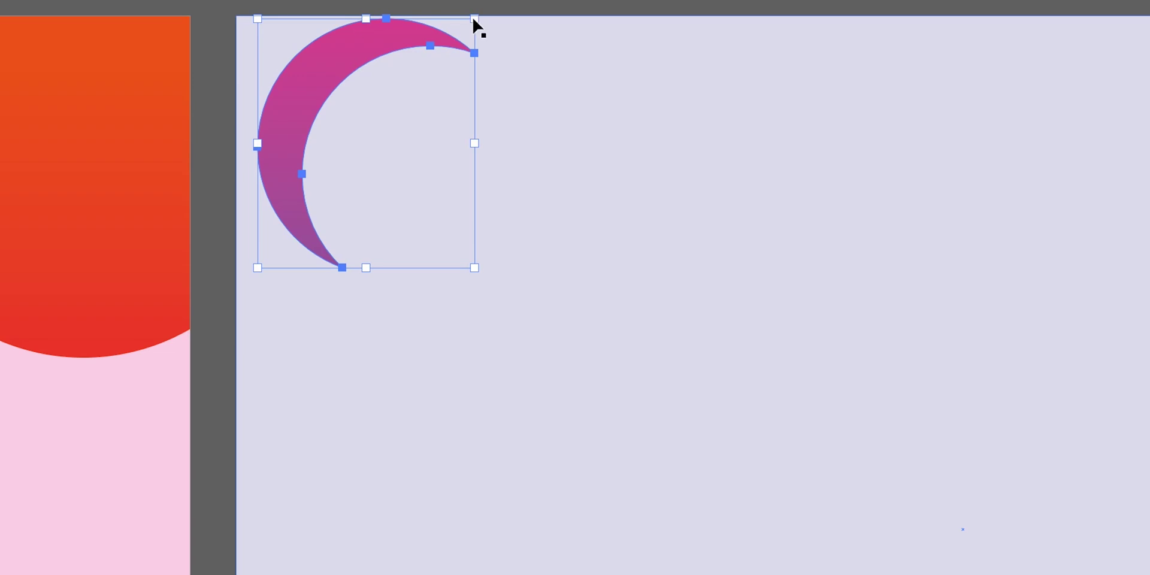
left_click_drag(475, 19, 503, 1)
left_click_drag(393, 54, 336, 53)
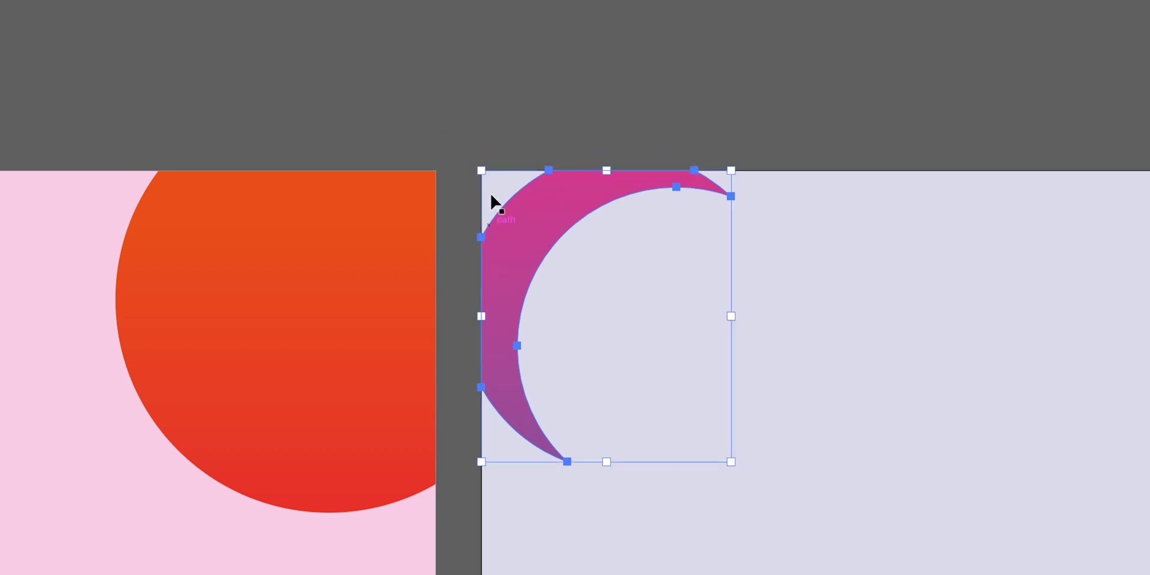
Deselect the crescent and zoom out to see more of the artboards
left_click(444, 66)
key("z")
left_click_drag(398, 249, 175, 243)
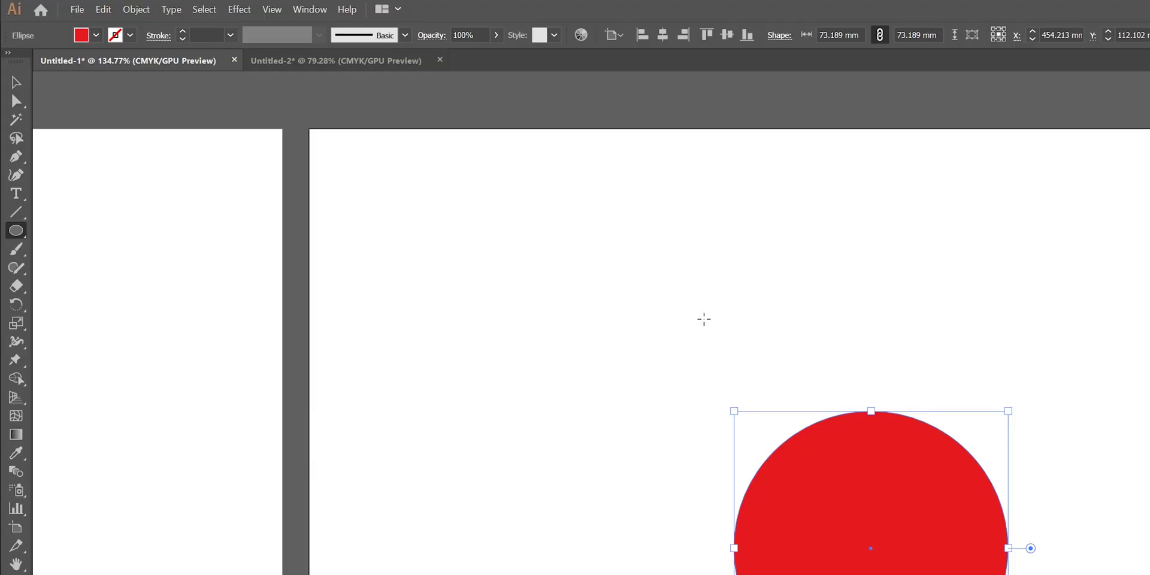
Show the Gradient panel from the Window menu and move it near the circle
left_click(310, 9)
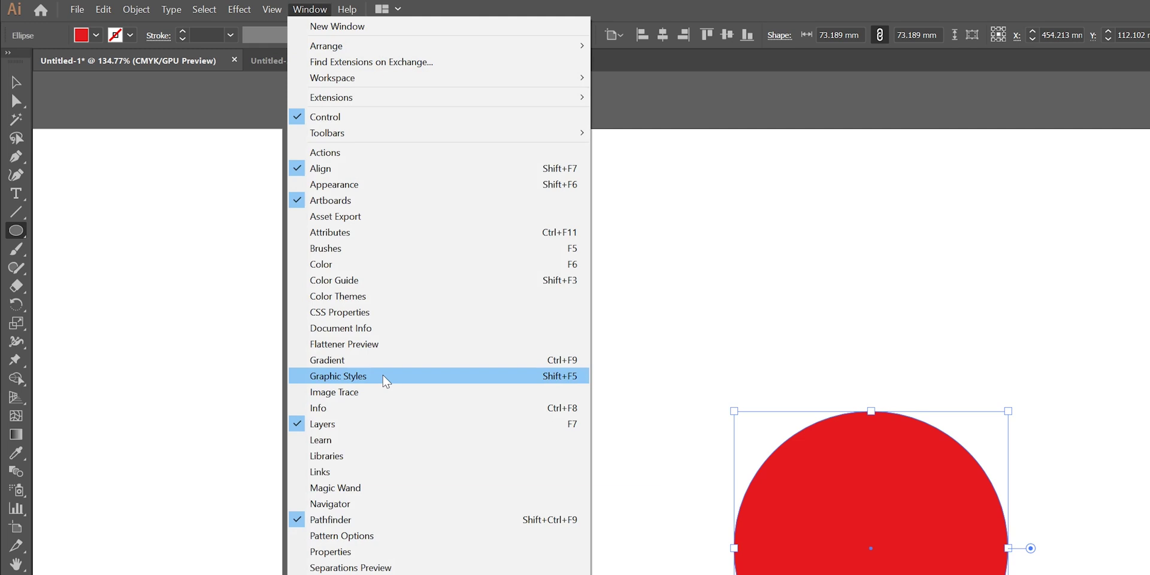
left_click(372, 362)
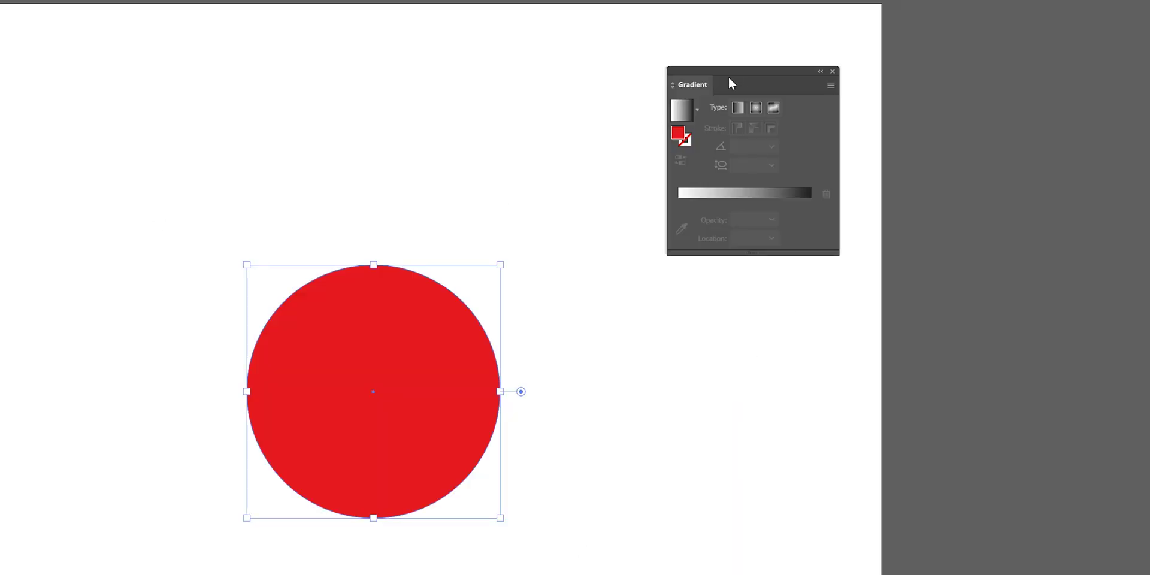
left_click_drag(732, 84, 718, 205)
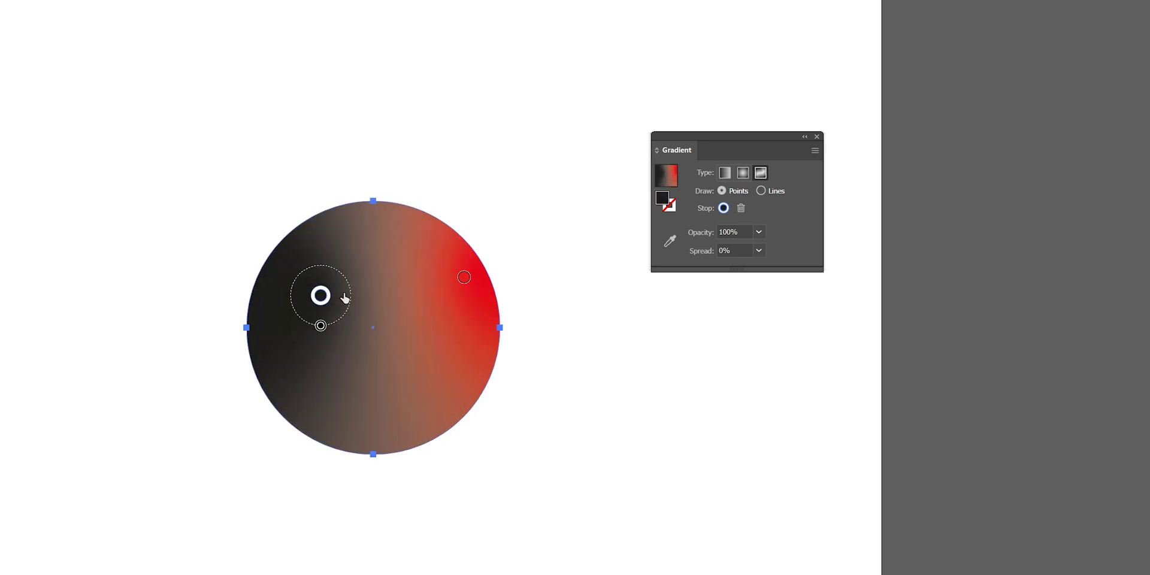
Spread red across the circle's top, add a lower-left colour point, and set magenta spread to 100%
left_click_drag(464, 277, 393, 268)
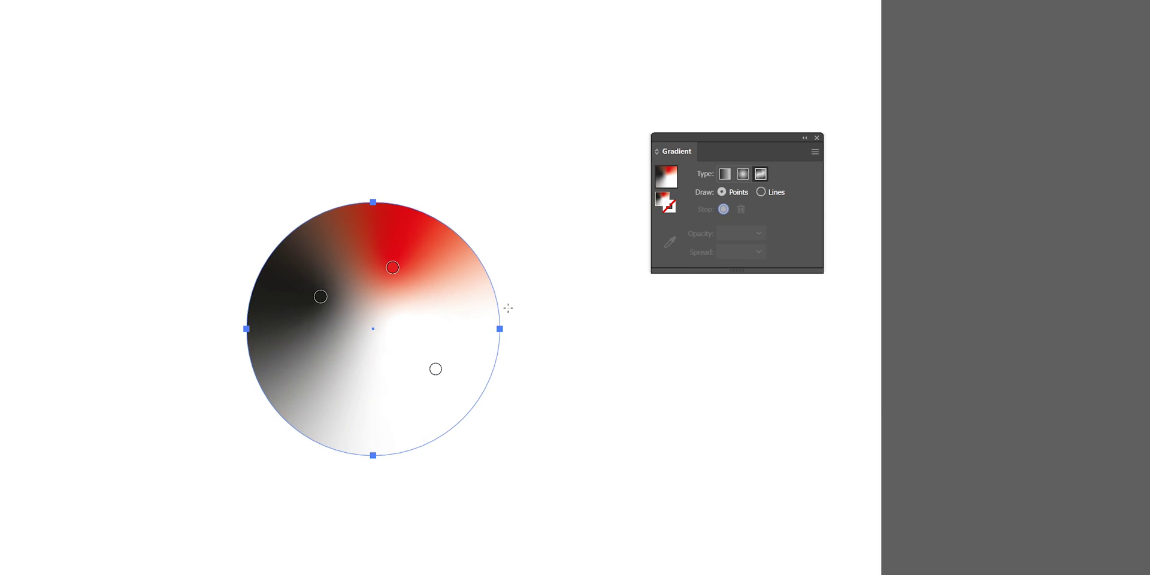
left_click(362, 367)
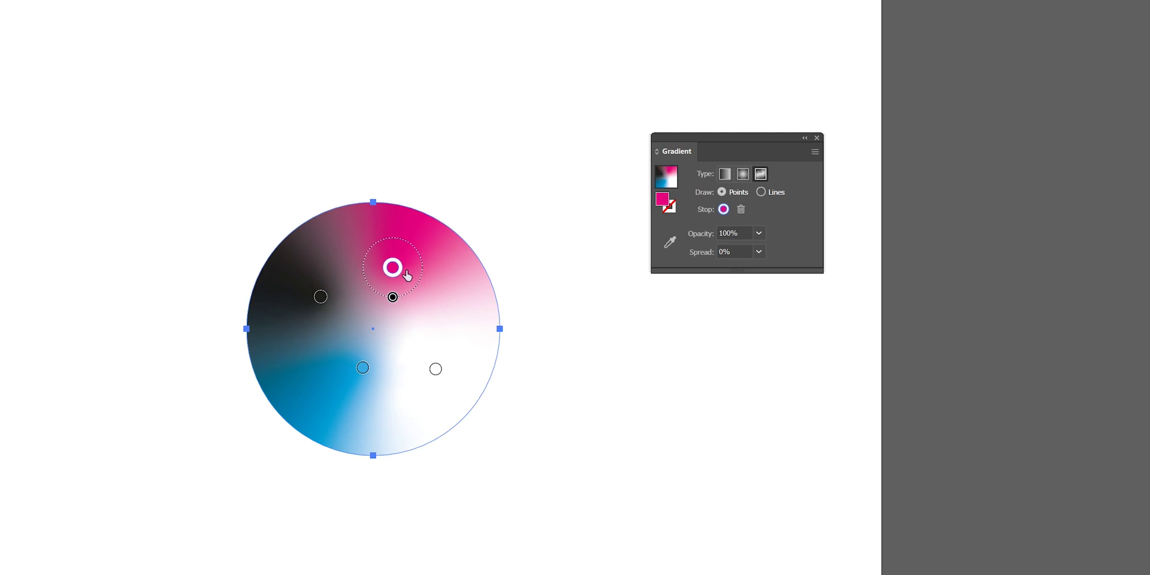
left_click_drag(393, 297, 444, 373)
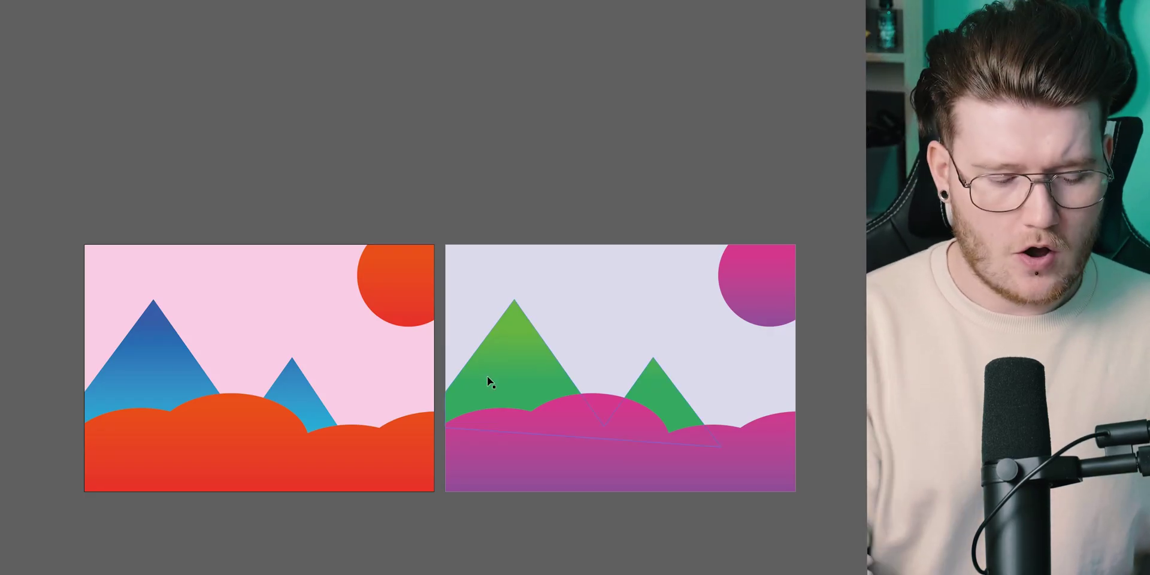
In Export for Screens, set the export location to the Creative Cloud Files folder
key("ctrl+alt+e")
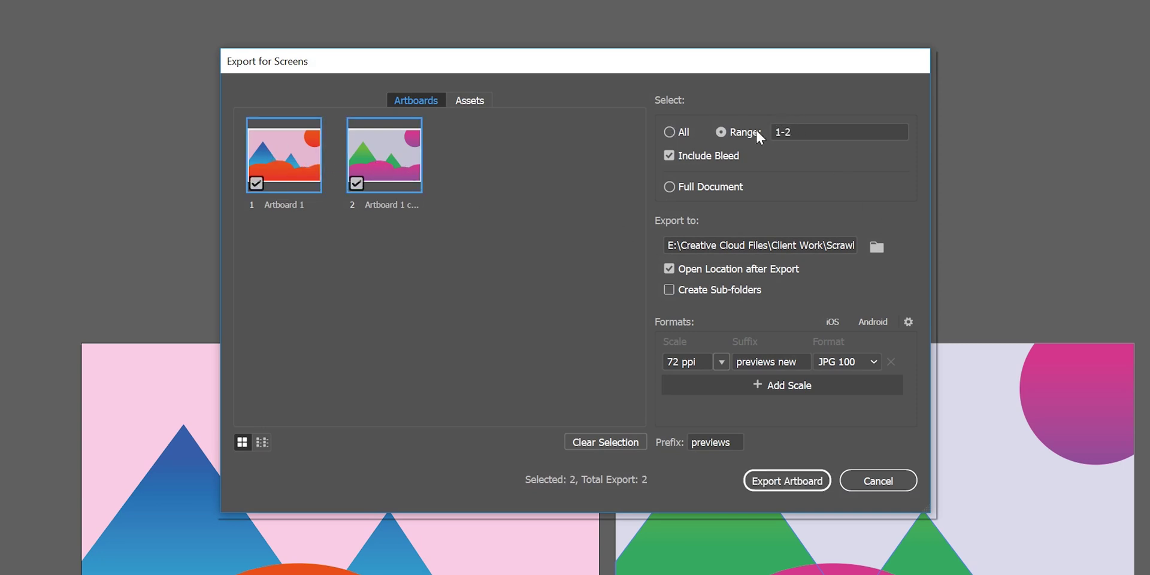
left_click(877, 248)
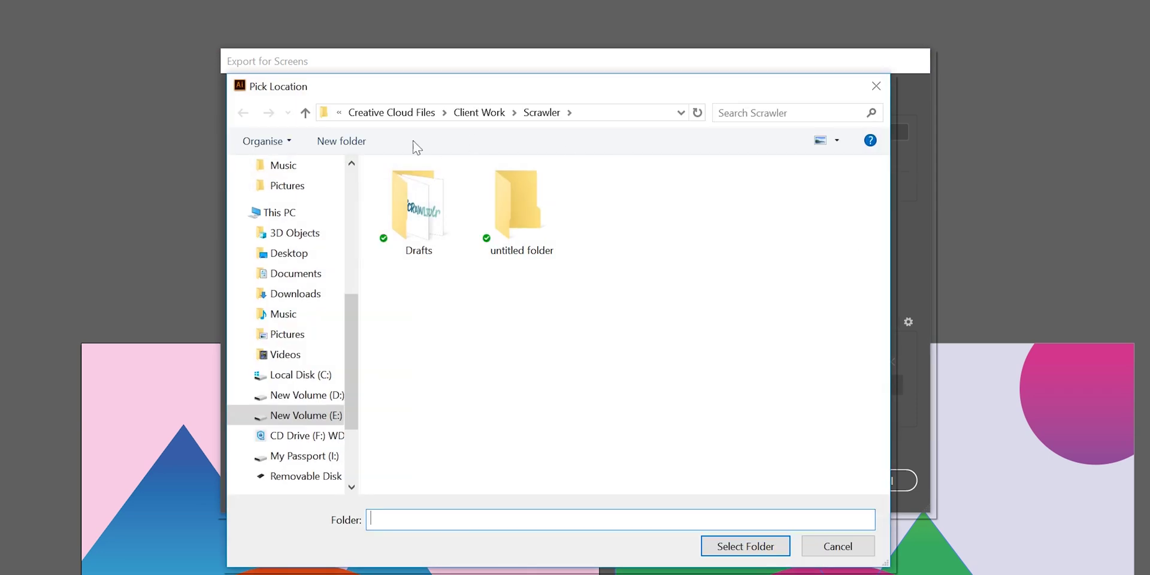
left_click(389, 113)
left_click(746, 547)
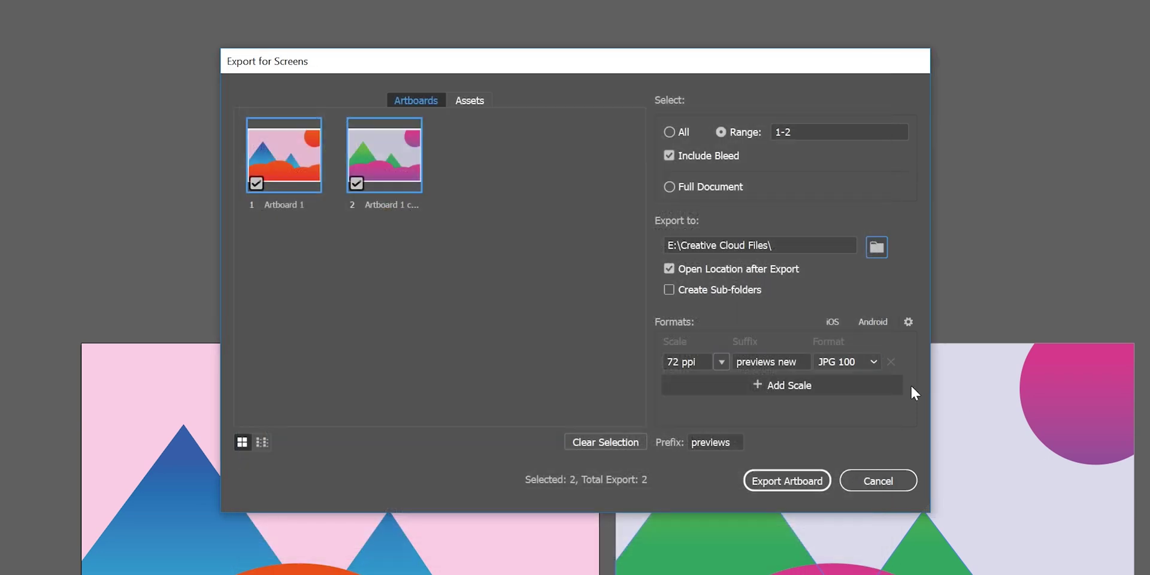
Add a 4x PNG scale alongside JPG 100 and export both artboards
left_click(778, 385)
left_click(722, 387)
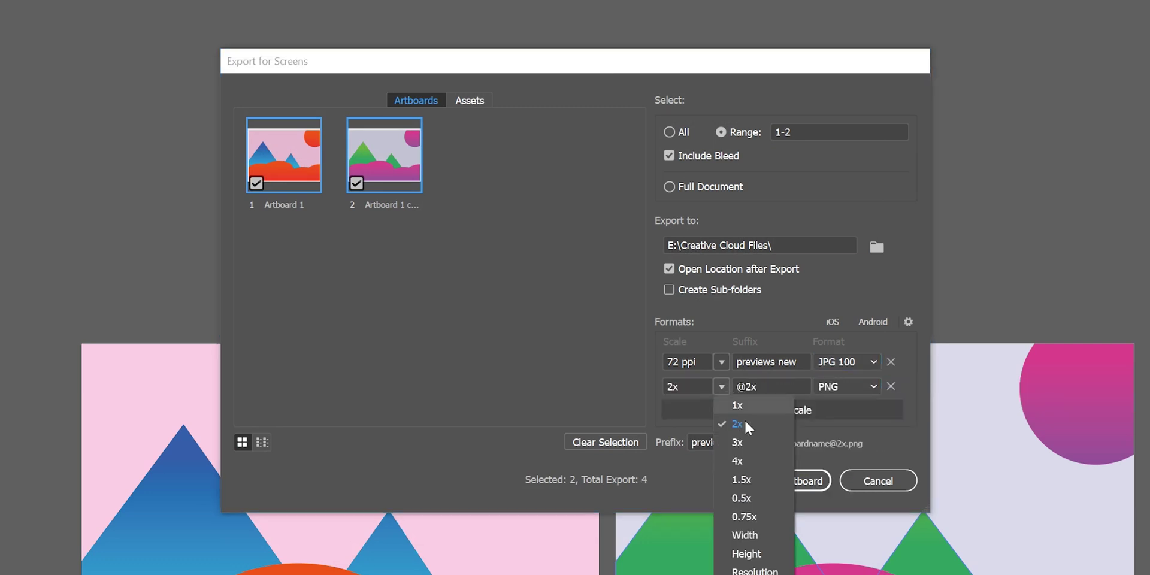
left_click(753, 461)
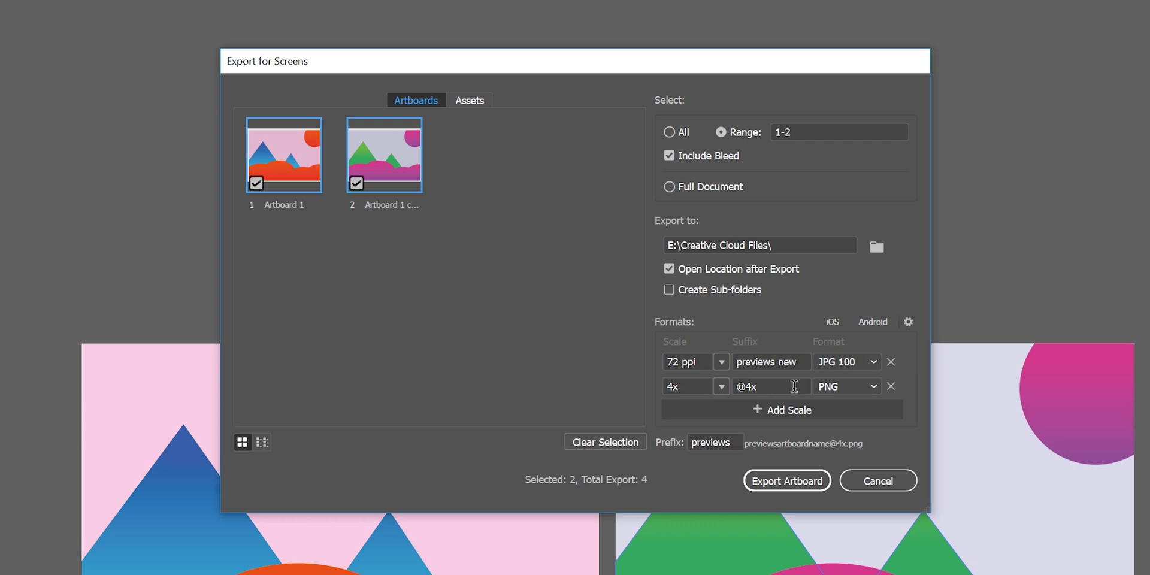
left_click(797, 386)
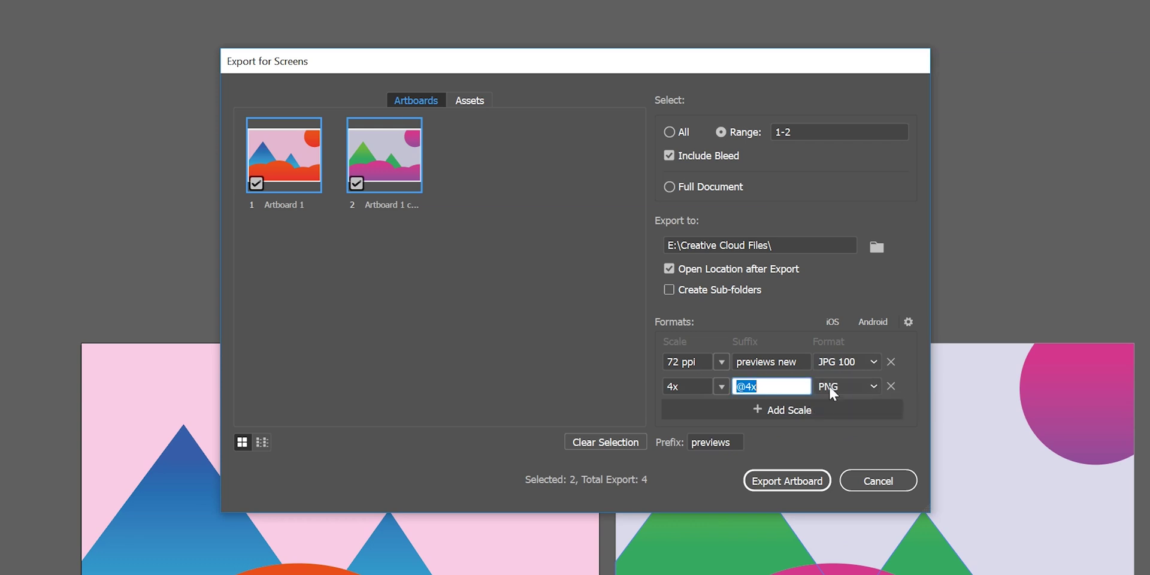
left_click(783, 493)
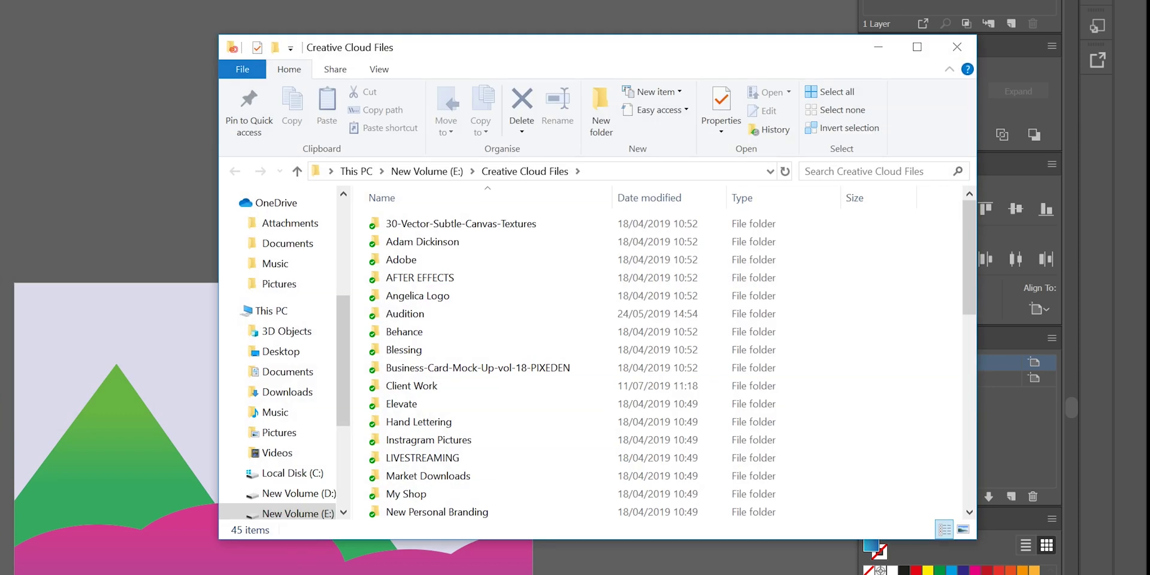
scroll(600, 360, "down", 10)
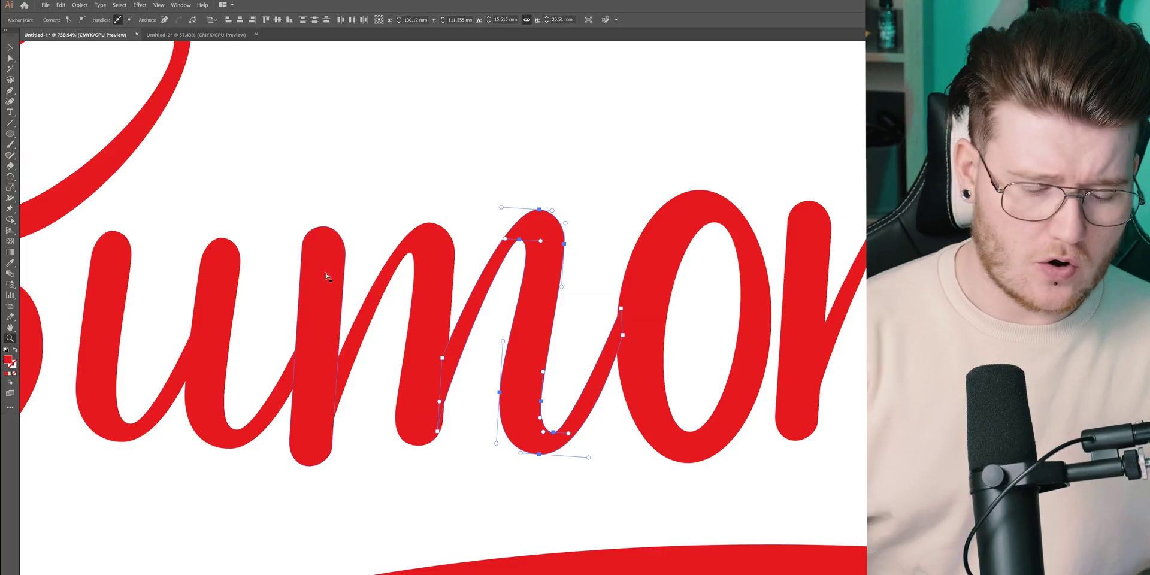
Set the anchor point and handle display size to Max in Selection & Anchor Display preferences
key("ctrl+k")
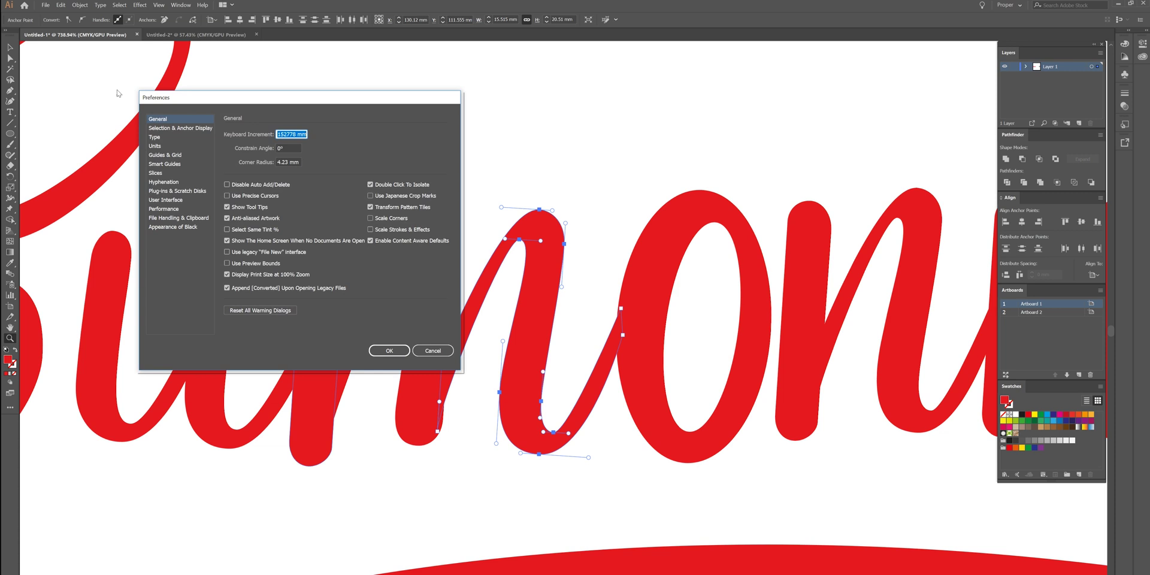
left_click_drag(322, 103, 695, 135)
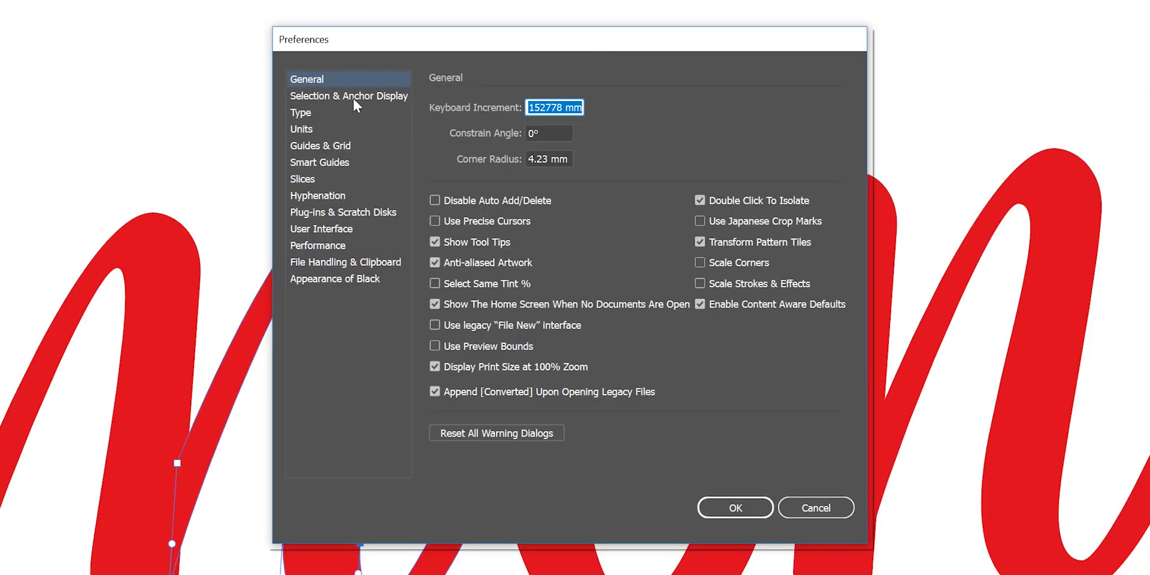
left_click(355, 101)
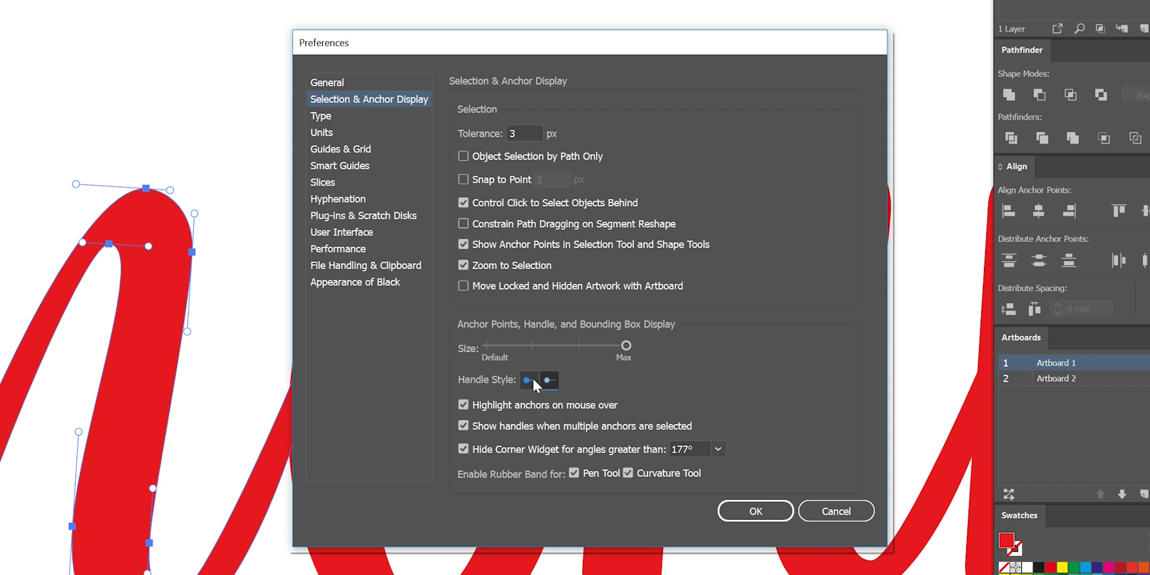
left_click_drag(626, 346, 533, 346)
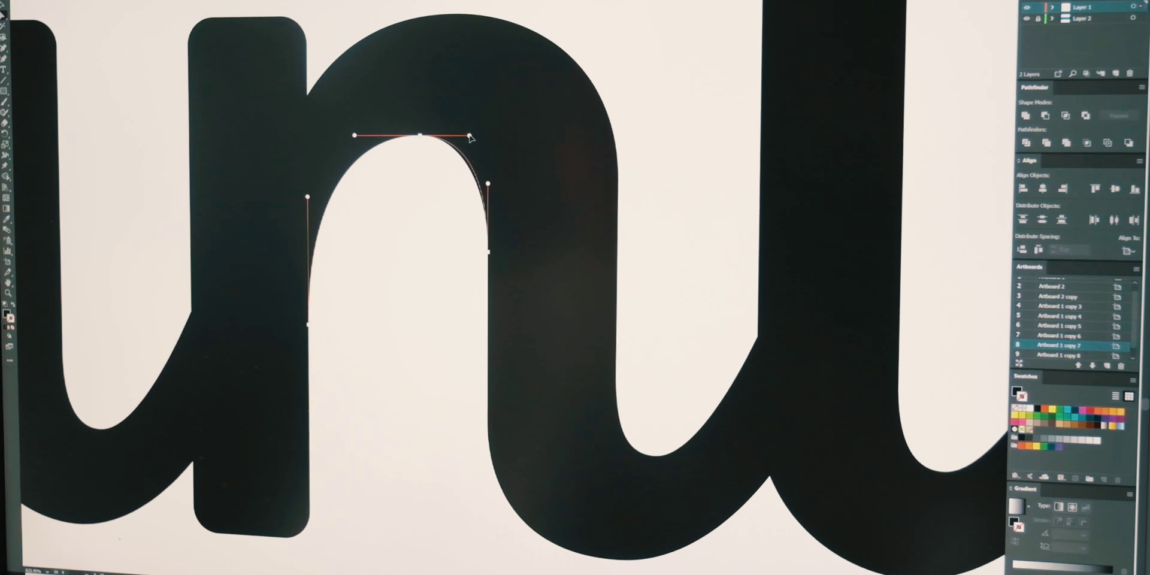
Deselect the adjusted arch curve of the n-shaped letter by clicking empty canvas
left_click(442, 175)
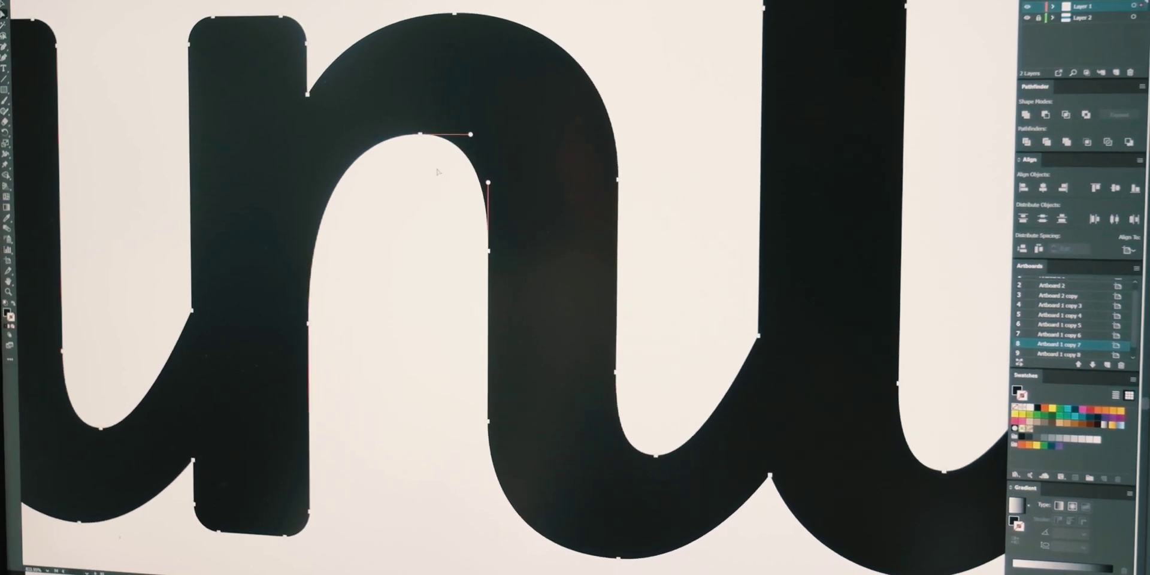